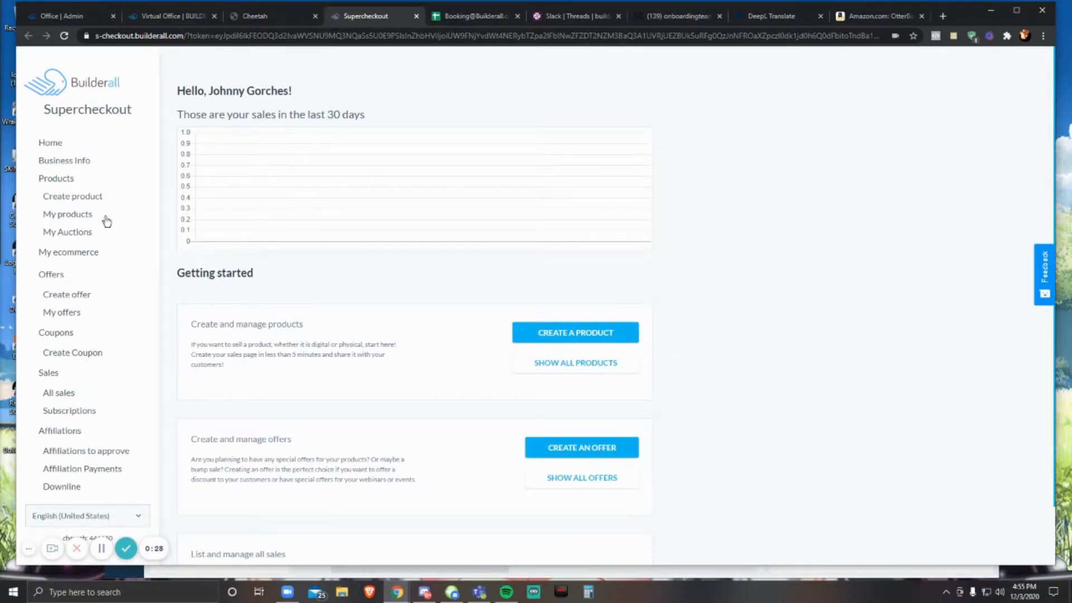
# Start a new product named "recurring product" with the placeholder description "fazsdfaxdfzxgfzxdfg".
pyautogui.click(89, 213)
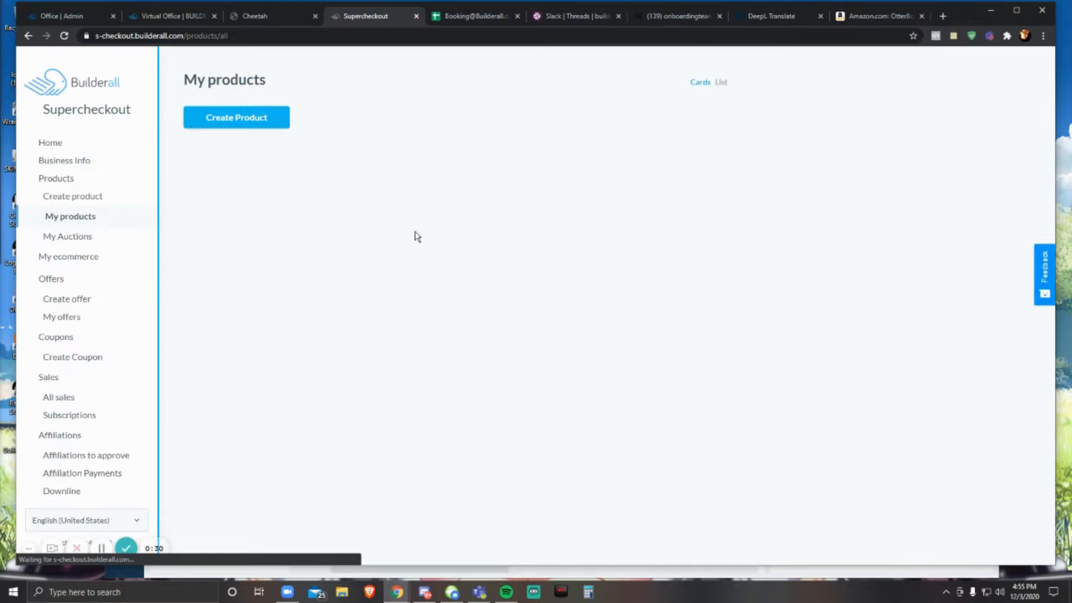
pyautogui.click(256, 117)
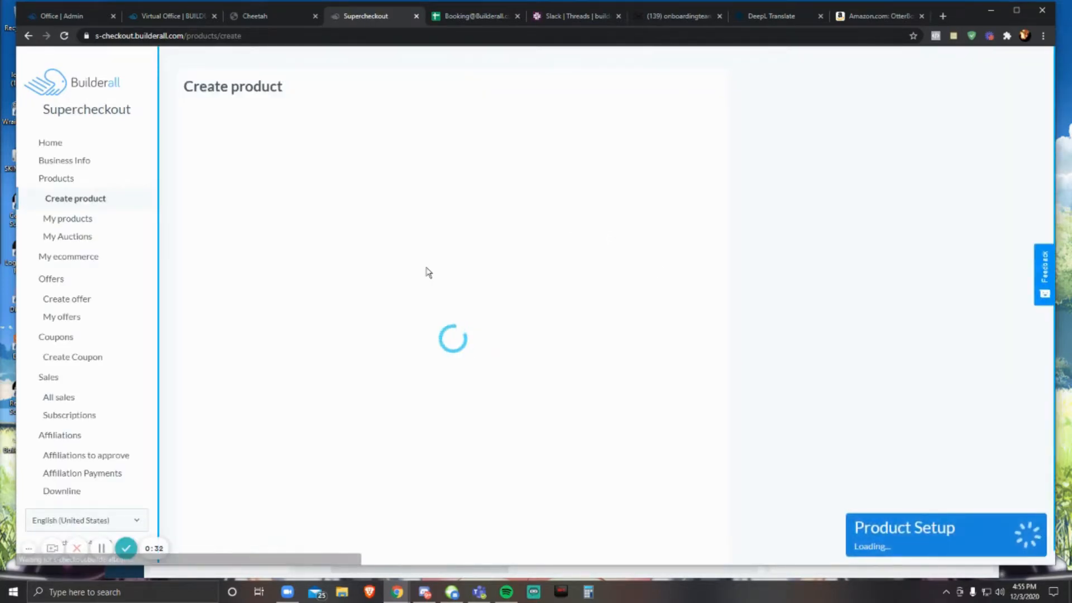
pyautogui.click(420, 180)
pyautogui.write('r')
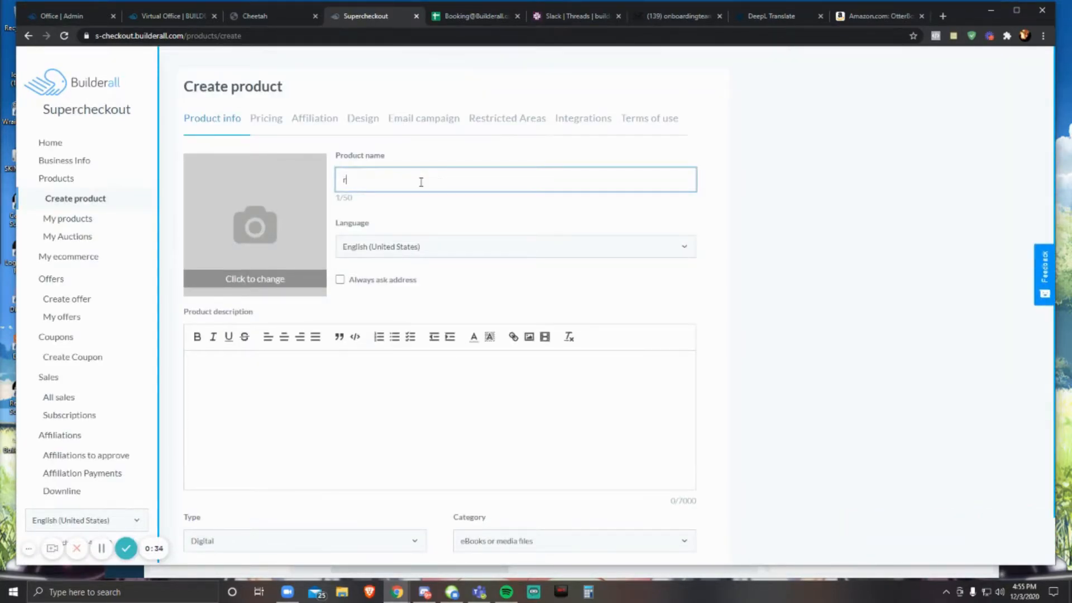
pyautogui.write('ecurring product')
pyautogui.click(416, 377)
pyautogui.write('fazsdfaxdfzxgfzxdfg')
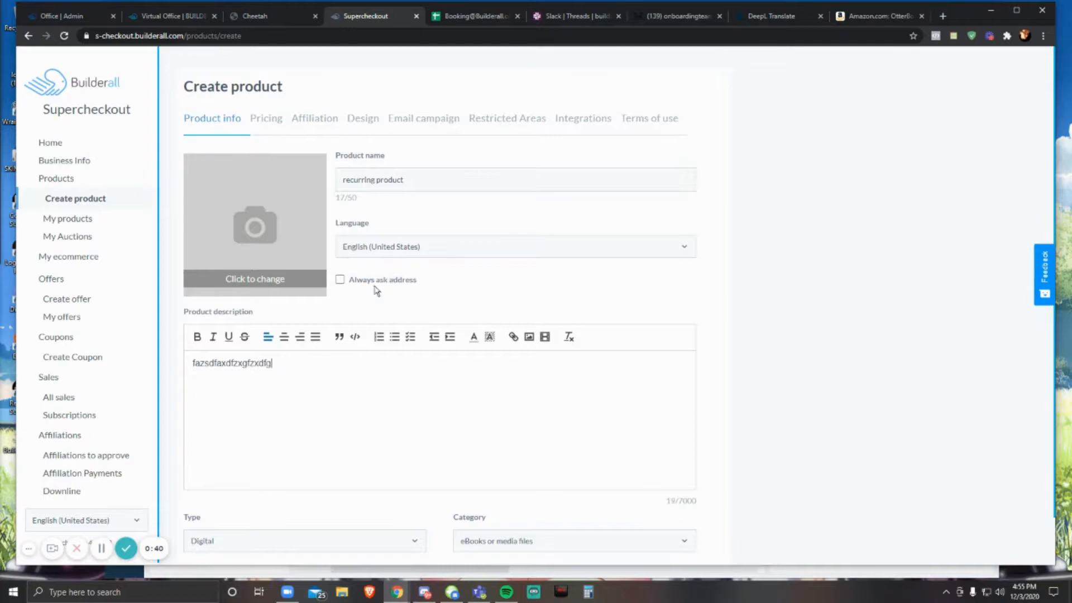
# Set the product category to "Courses or subscriptions" and continue to the pricing settings.
pyautogui.scroll(-1, 375, 290)
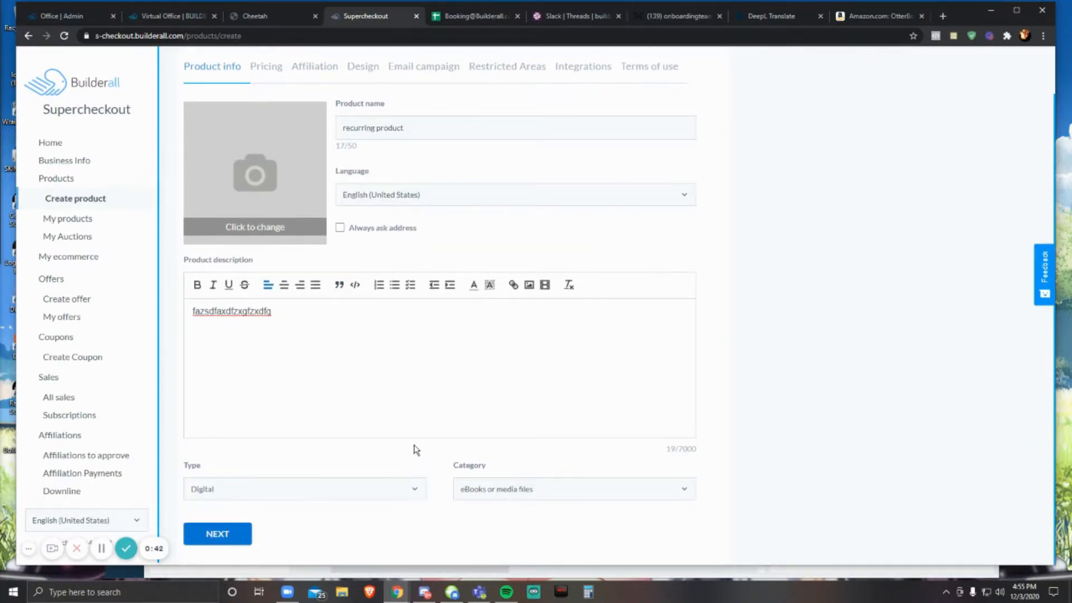
pyautogui.click(497, 489)
pyautogui.click(492, 382)
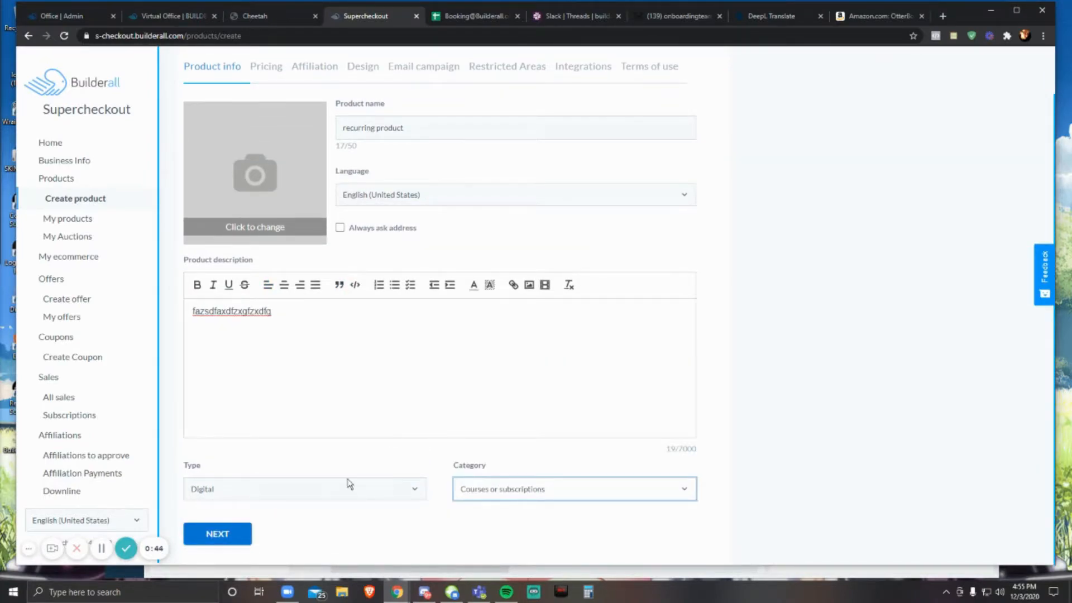
pyautogui.click(228, 539)
# Enable the Stripe gateway for the product, with USD United States Dollar as currency and Recurring payment as payment type.
pyautogui.click(192, 163)
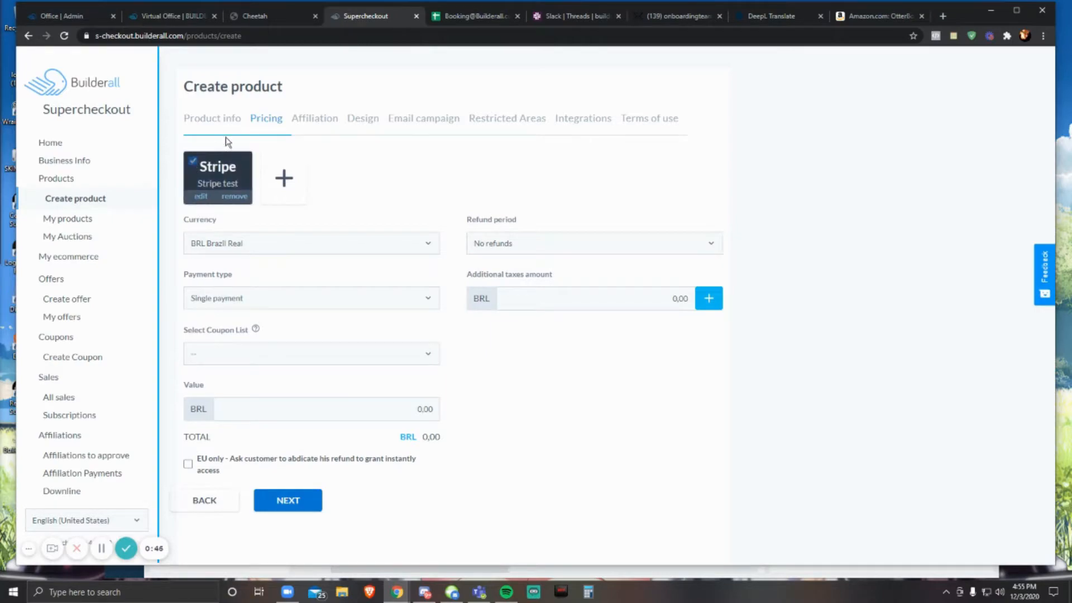
pyautogui.click(301, 244)
pyautogui.click(301, 259)
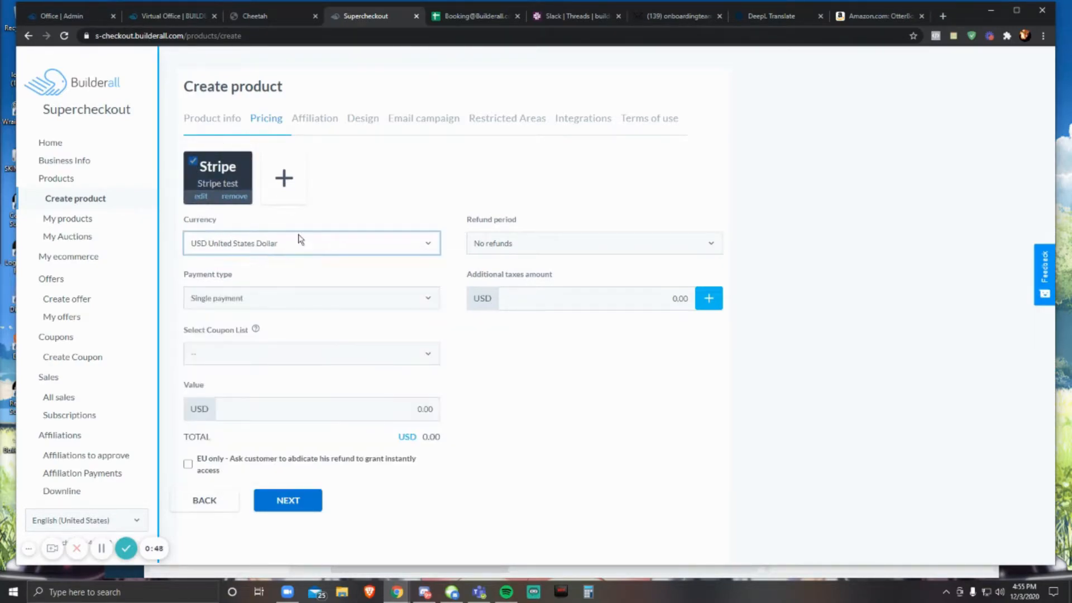
pyautogui.click(426, 303)
pyautogui.click(324, 324)
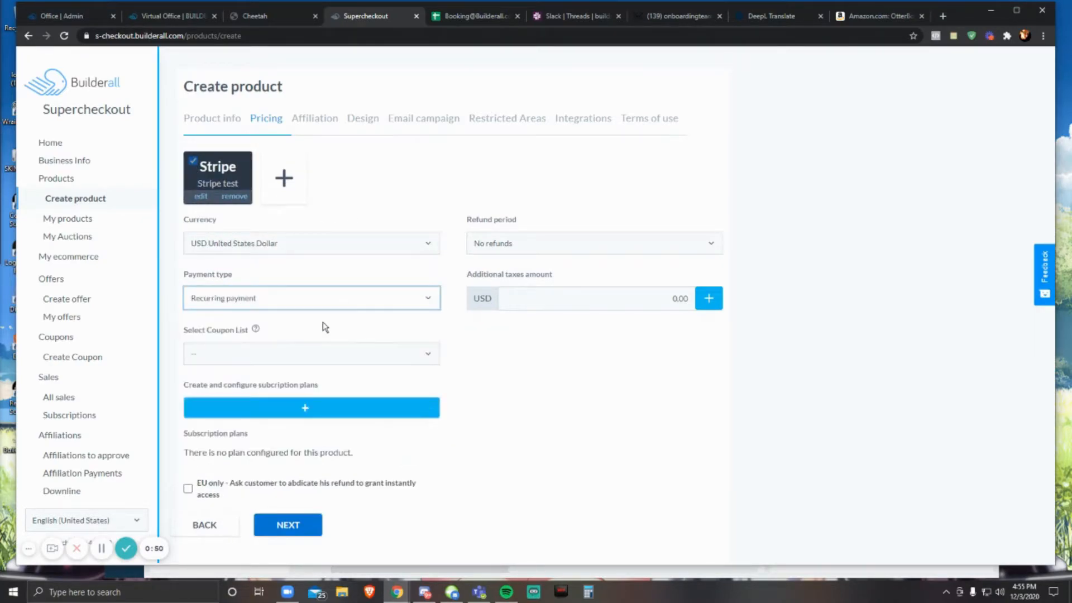
# Add a subscription plan titled "special payments" priced at 69.90 USD with the description "builderall special offer".
pyautogui.click(322, 416)
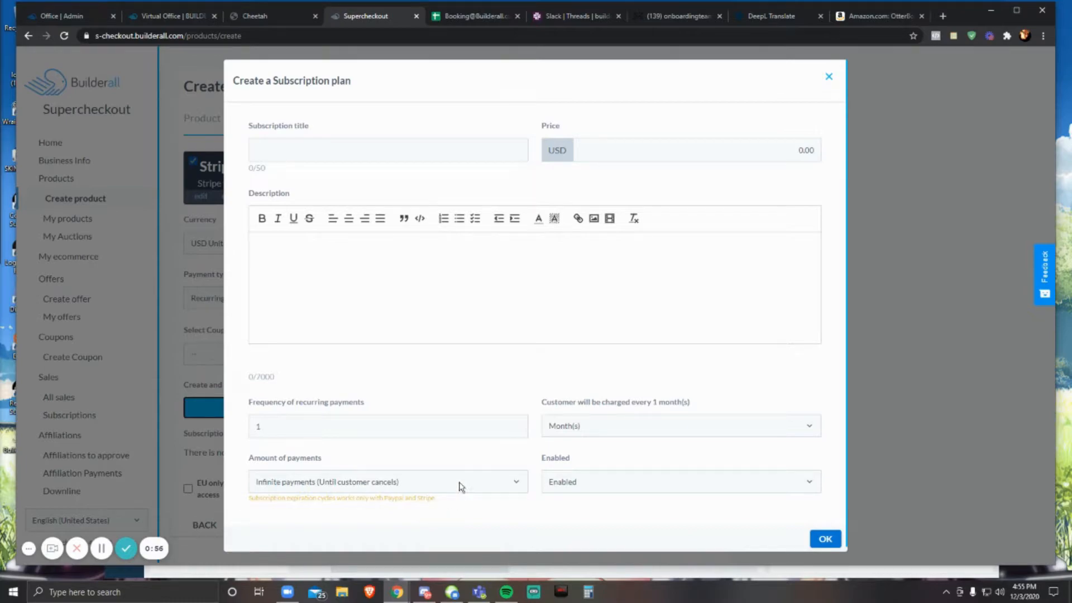
pyautogui.click(372, 151)
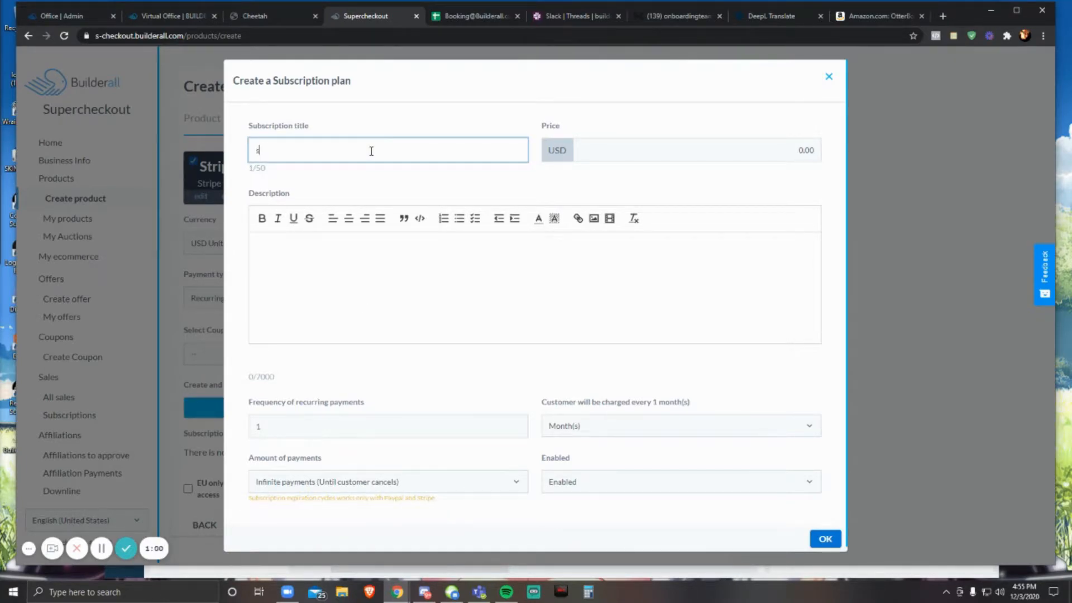
pyautogui.write('special payments')
pyautogui.moveTo(787, 150); pyautogui.dragTo(826, 157)
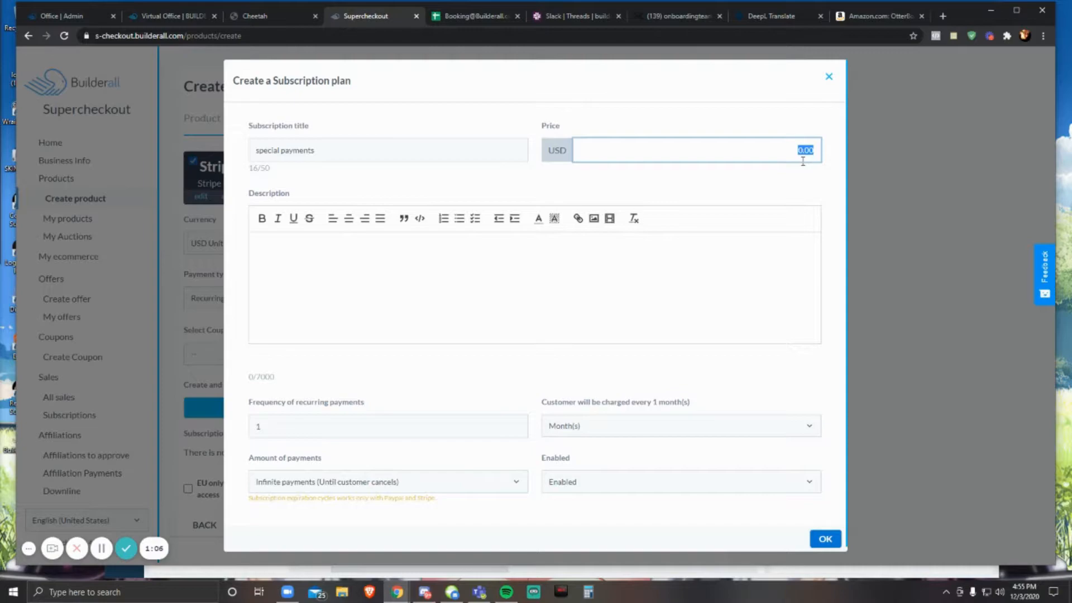
pyautogui.write('69.90')
pyautogui.moveTo(803, 160); pyautogui.dragTo(786, 161)
pyautogui.click(828, 181)
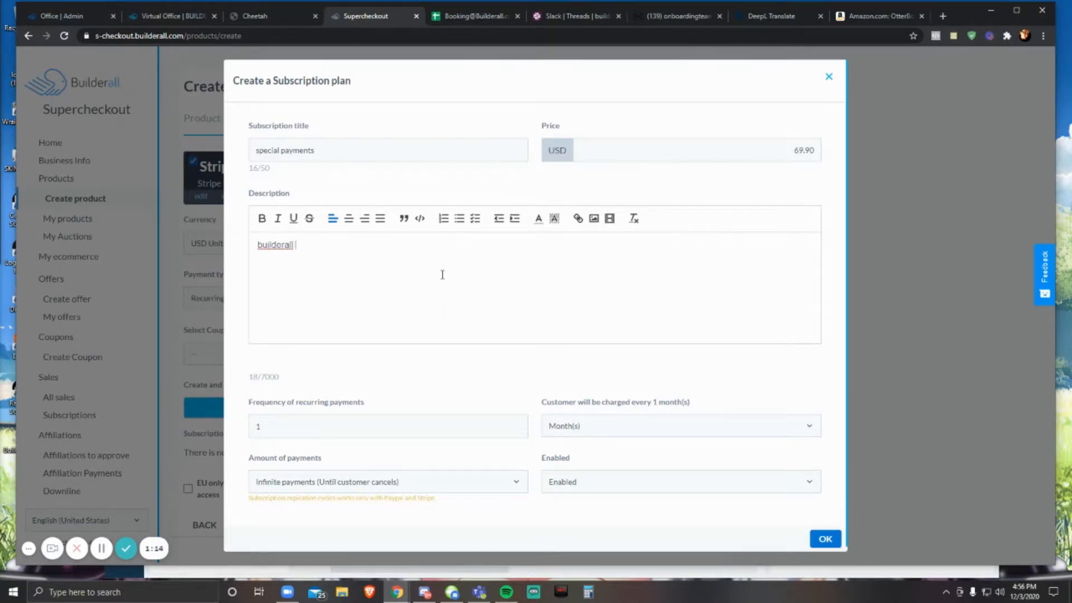
pyautogui.write('cial offer')
# Review the charging interval and payment count options, keep monthly charging with infinite payments, and confirm the subscription plan.
pyautogui.click(568, 424)
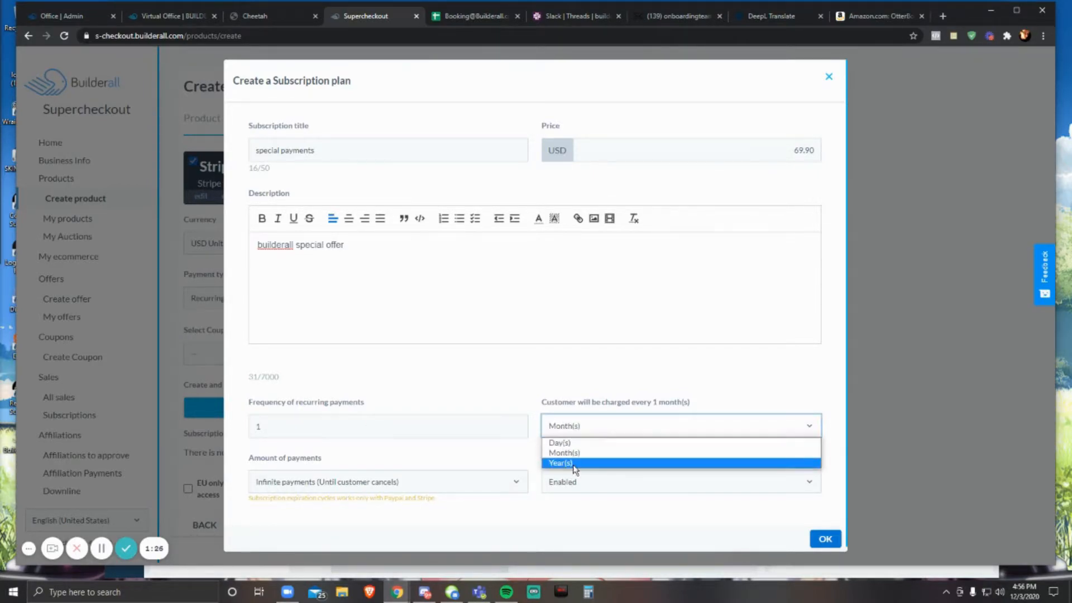
pyautogui.click(596, 381)
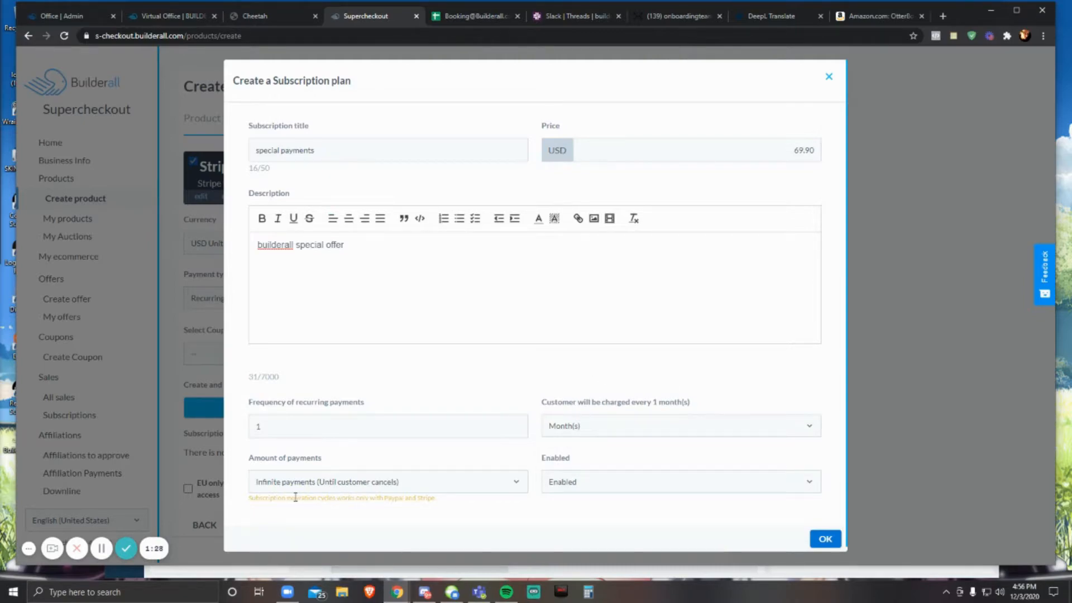
pyautogui.click(324, 481)
pyautogui.scroll(-2, 311, 330)
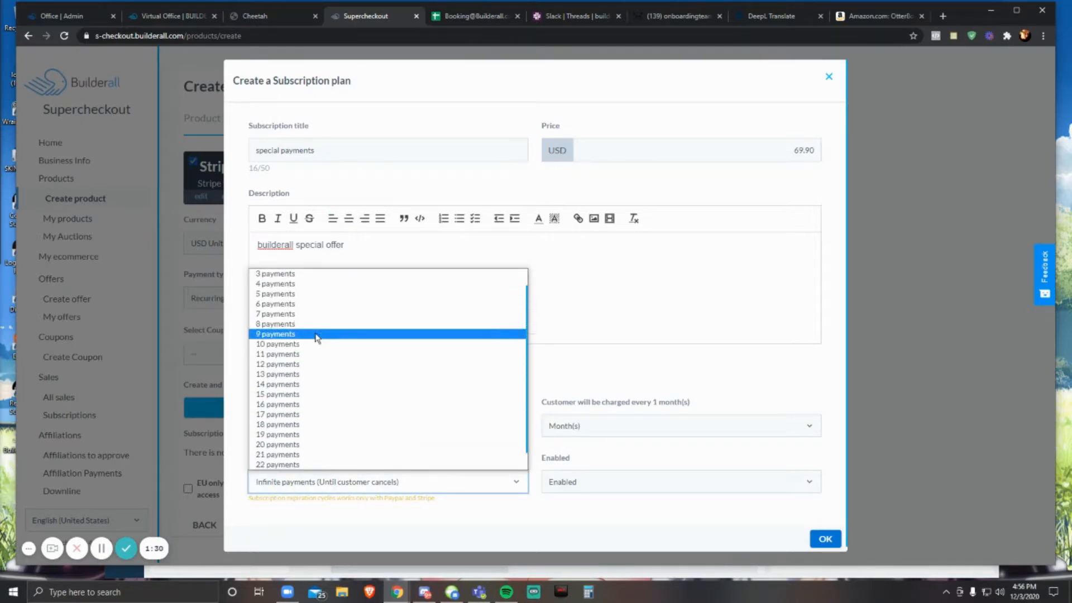
pyautogui.click(350, 533)
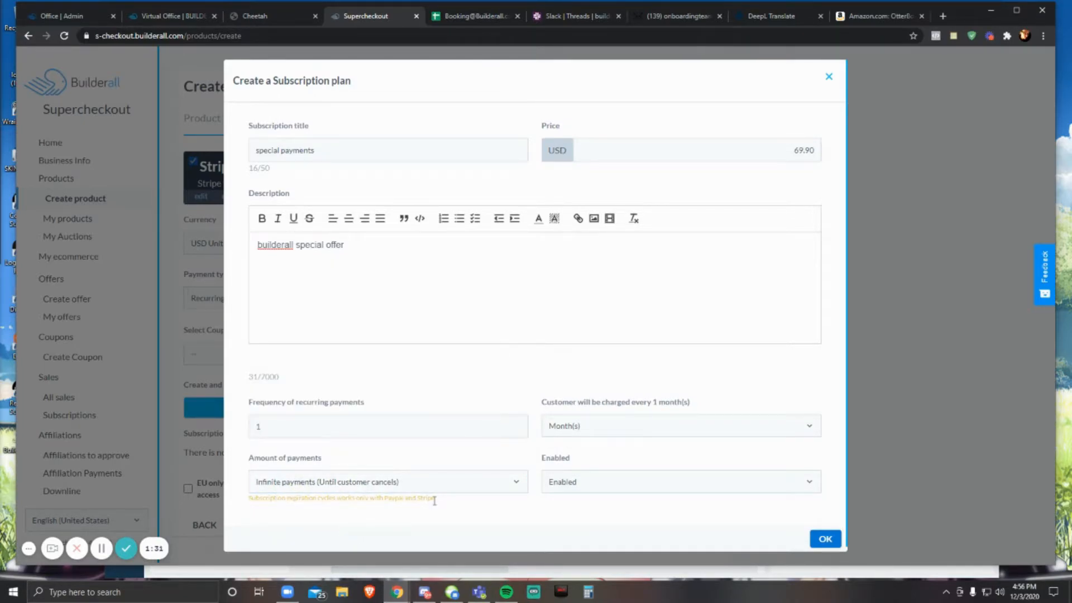
pyautogui.click(467, 488)
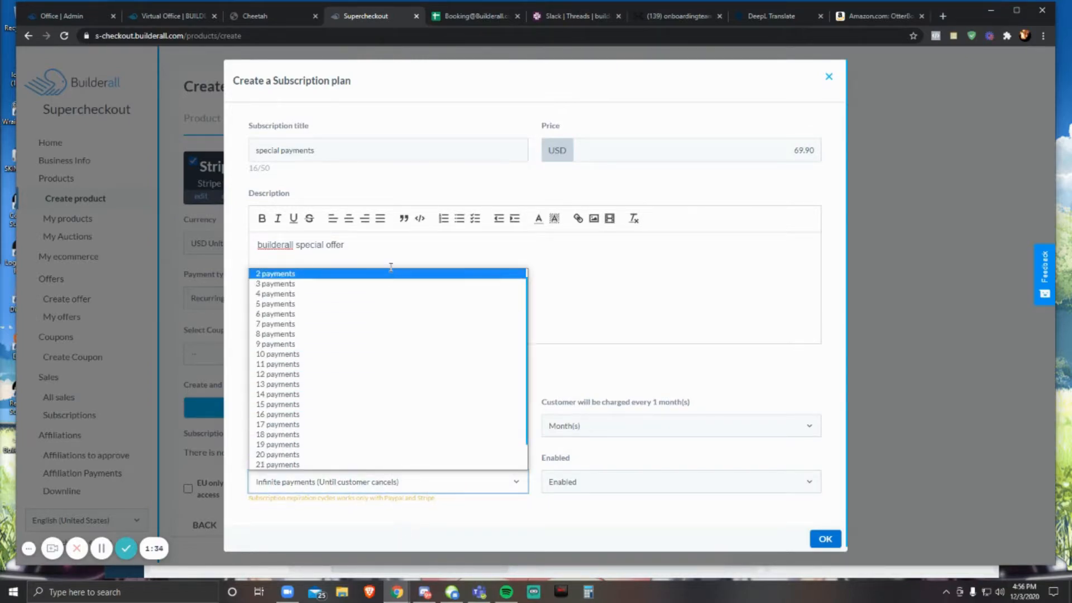
pyautogui.click(538, 507)
pyautogui.click(825, 539)
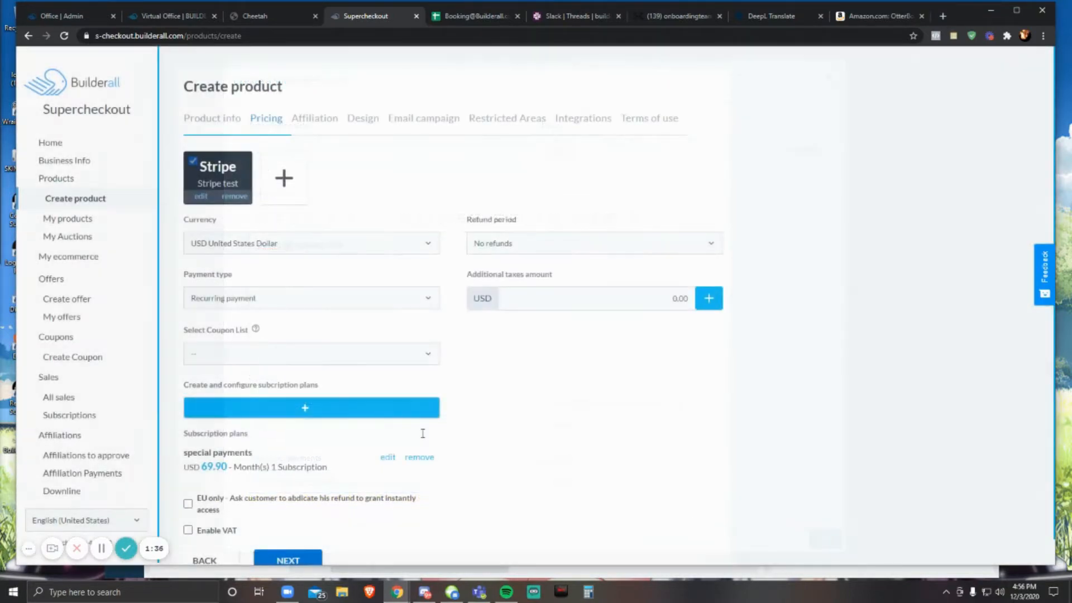
# Keep the remaining pricing and affiliation settings at their defaults and advance to the product's design settings.
pyautogui.scroll(-1, 95, 375)
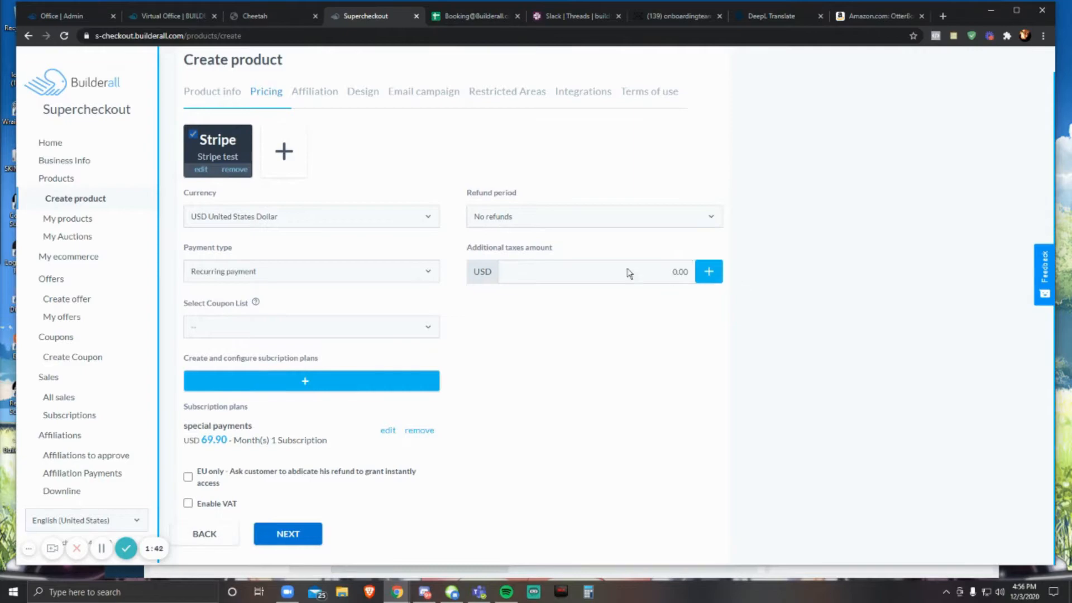
pyautogui.click(262, 534)
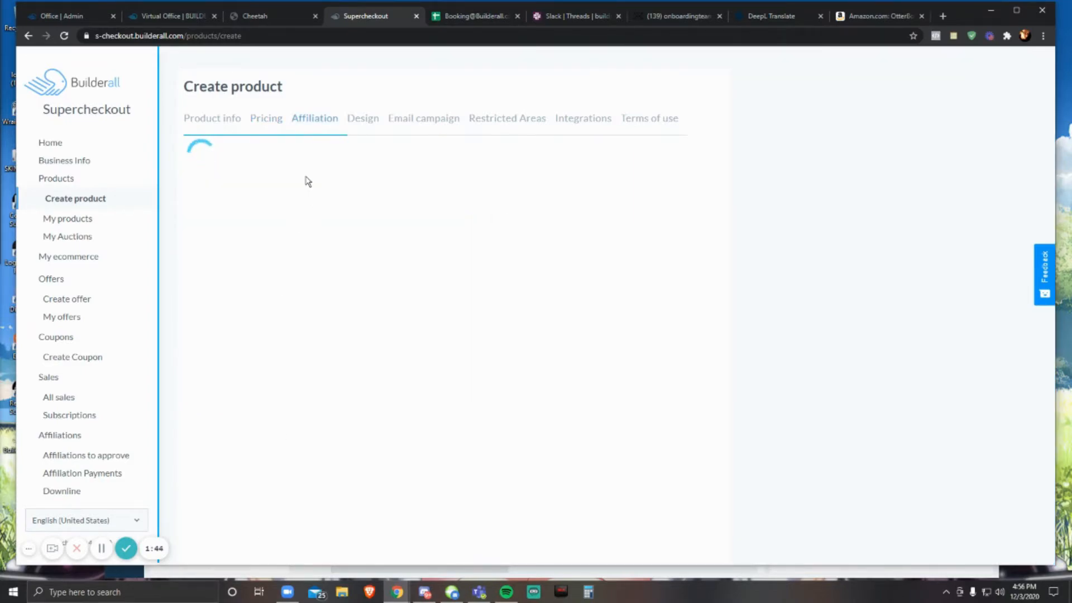
pyautogui.click(303, 202)
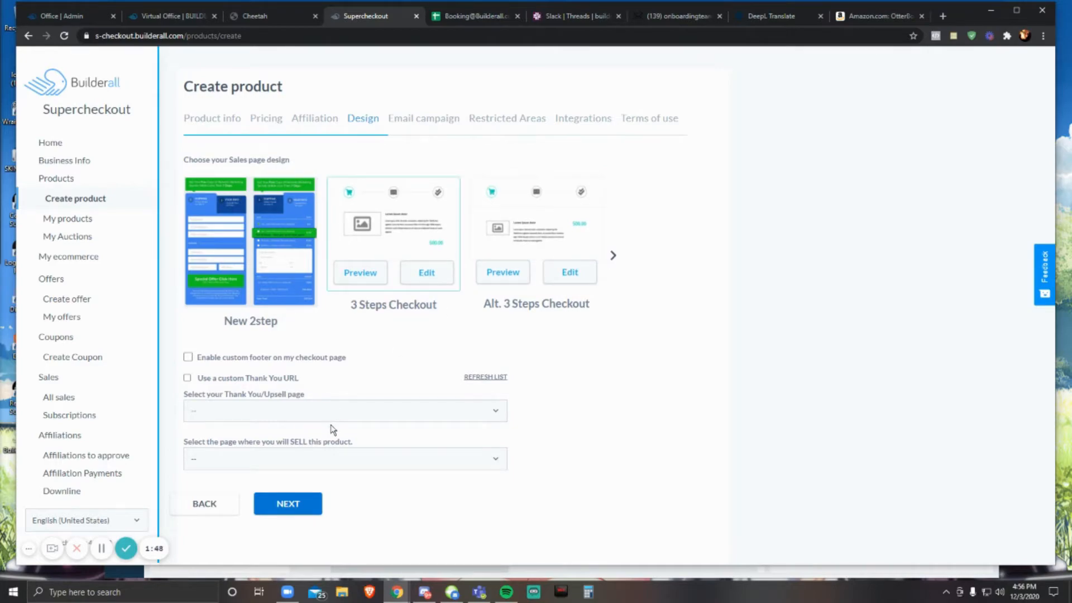
# Choose RESTRICTED as the product's Thank You/Upsell page, select the page where it will be sold, and continue.
pyautogui.click(333, 413)
pyautogui.click(216, 445)
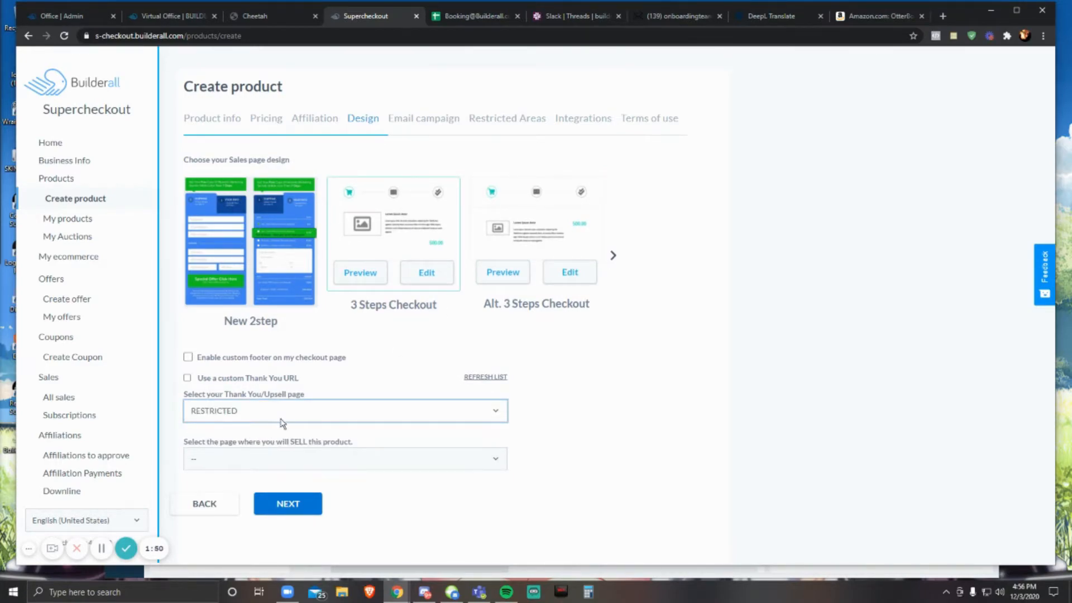
pyautogui.click(281, 457)
pyautogui.click(244, 483)
pyautogui.click(283, 504)
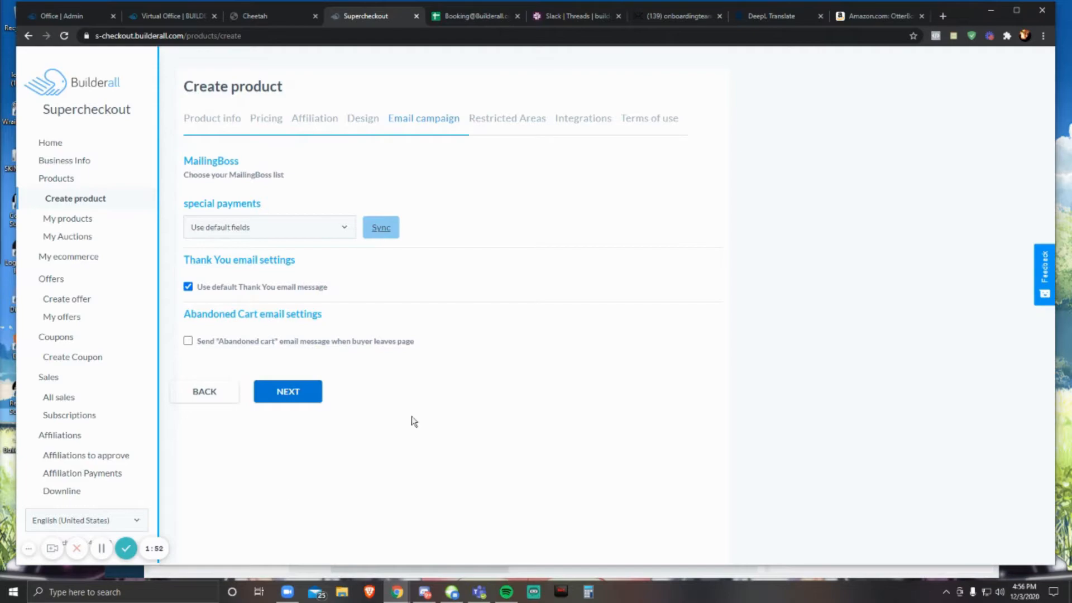
# Keep the default email campaign, restricted area and integration settings, then accept the Terms and Conditions and create the product.
pyautogui.click(261, 394)
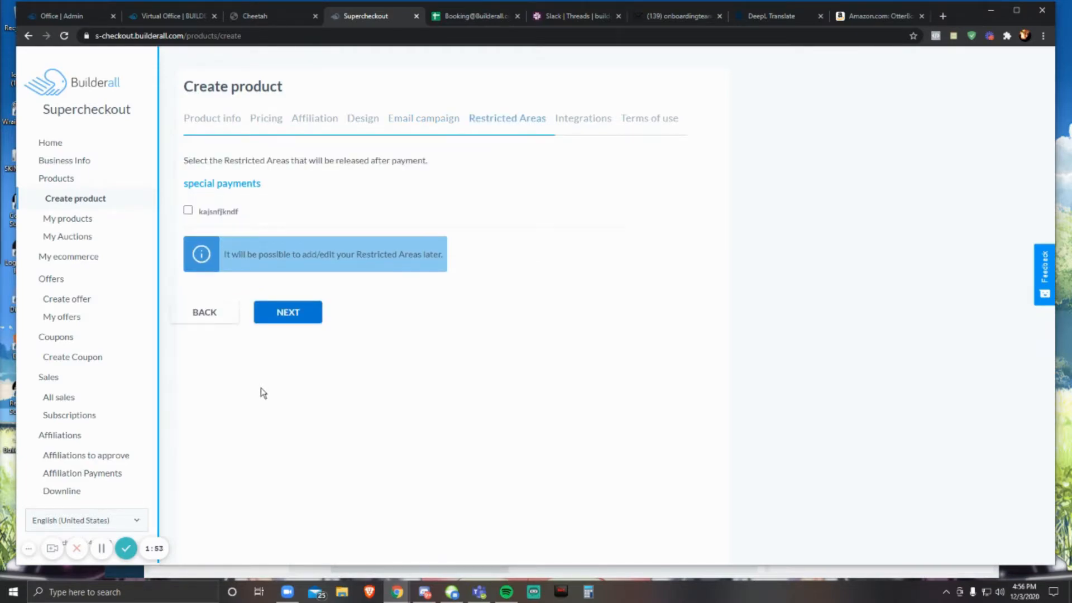
pyautogui.click(290, 311)
pyautogui.click(280, 459)
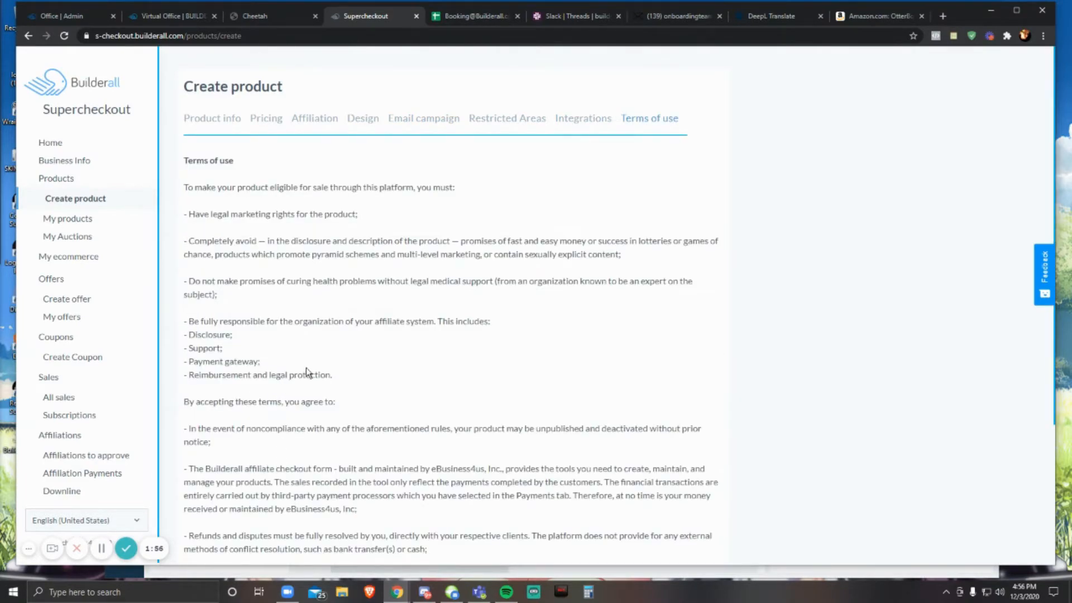
pyautogui.scroll(-3, 306, 368)
pyautogui.click(187, 503)
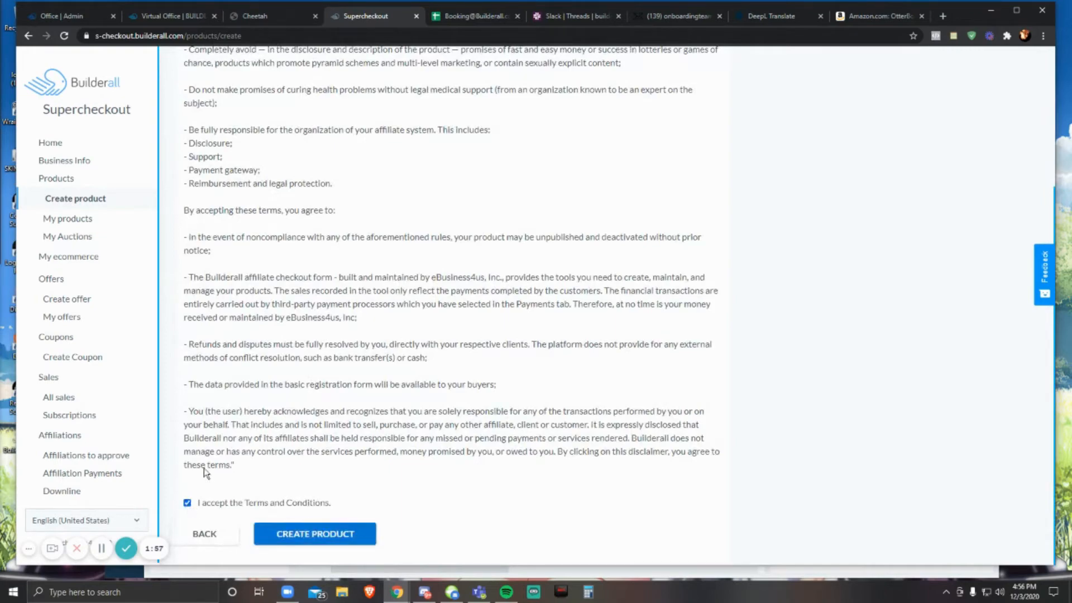
pyautogui.click(325, 531)
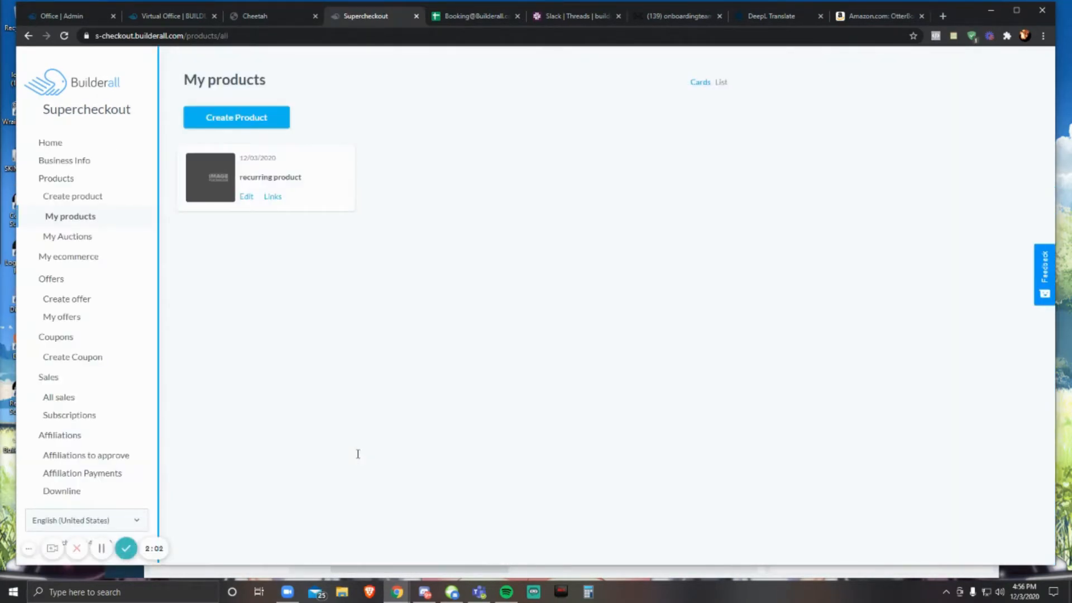
# Start a new offer named "Down payment offer" with "recurring product" as its main product.
pyautogui.click(75, 302)
pyautogui.click(345, 195)
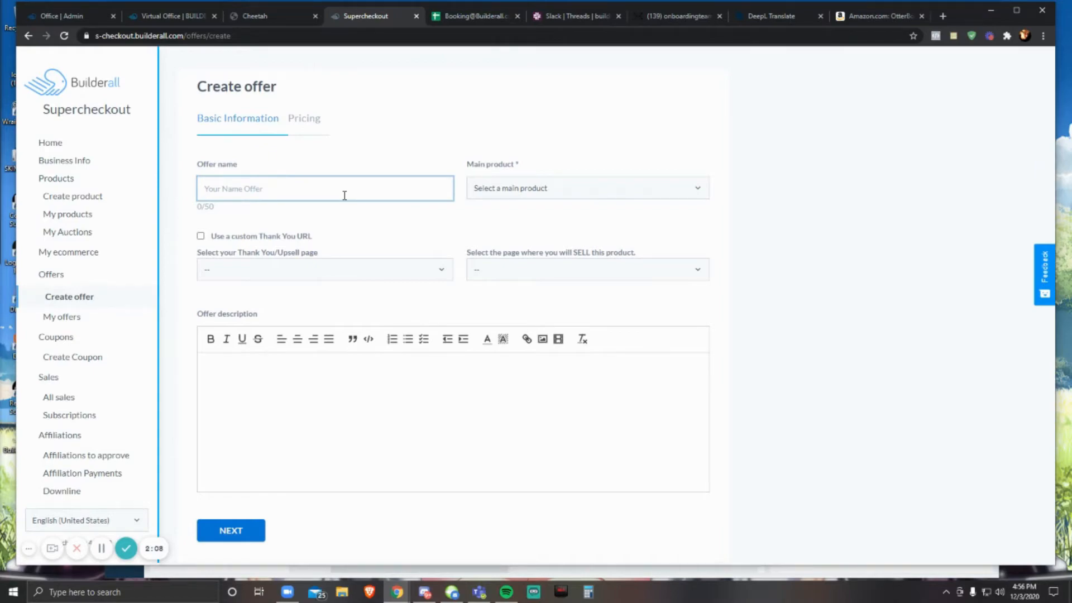
pyautogui.write('Dowe')
pyautogui.write(' payment offer')
pyautogui.click(629, 188)
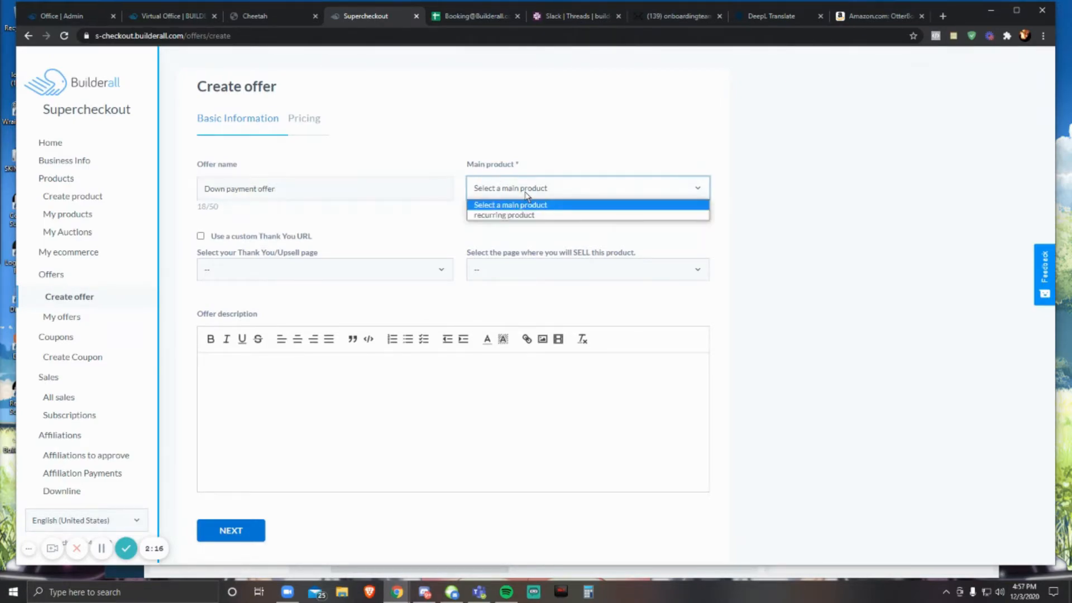
pyautogui.click(522, 214)
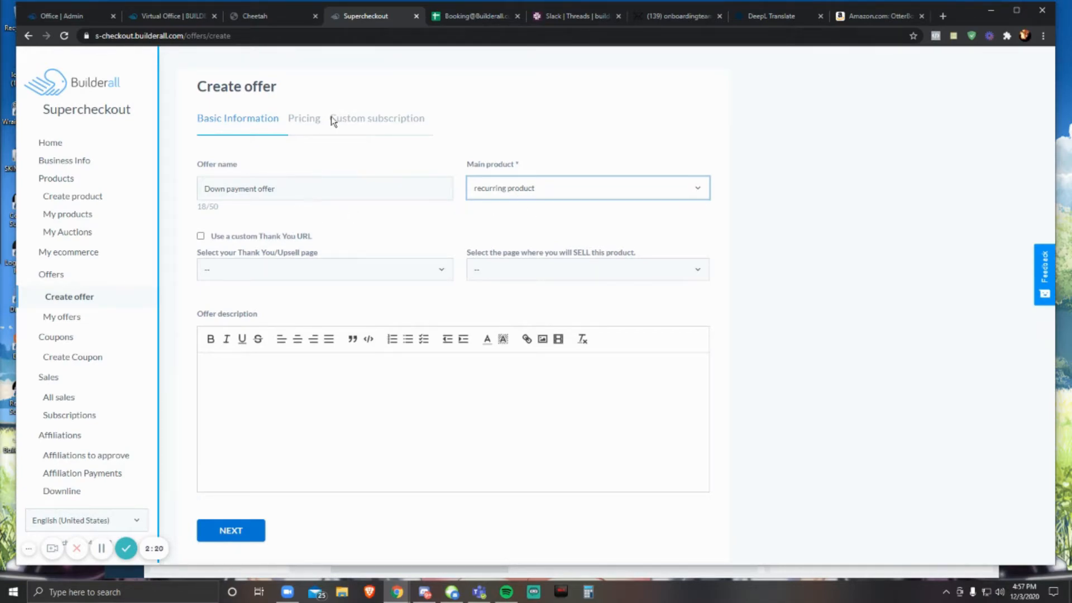
# Leave the custom Thank You URL disabled and set the offer's Thank You/Upsell page to RESTRICTED and its selling page to Home.
pyautogui.click(304, 235)
pyautogui.click(282, 236)
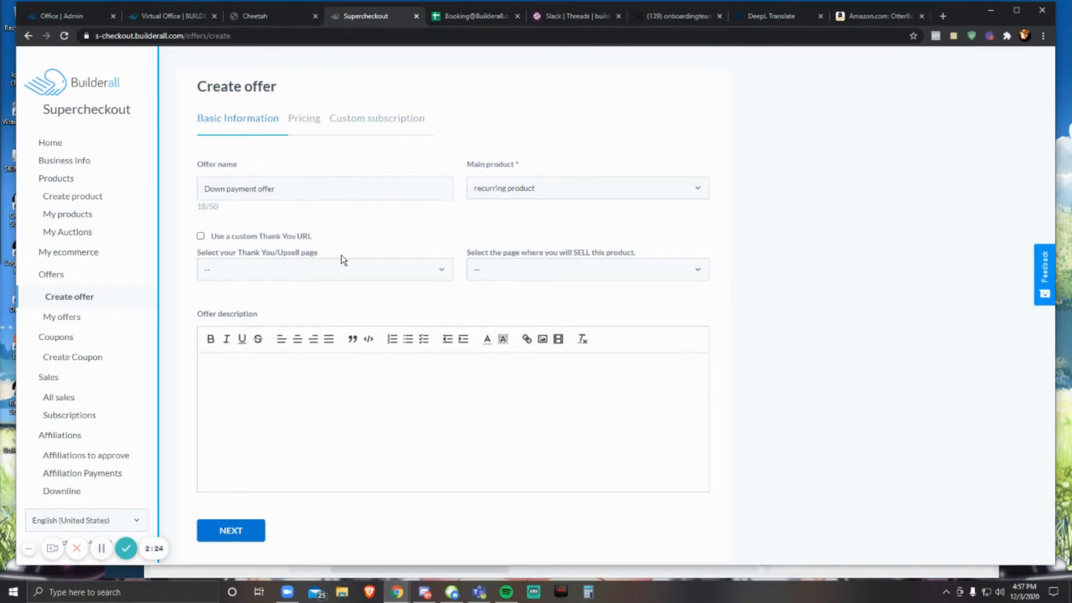
pyautogui.click(356, 269)
pyautogui.click(297, 305)
pyautogui.click(494, 273)
pyautogui.click(502, 298)
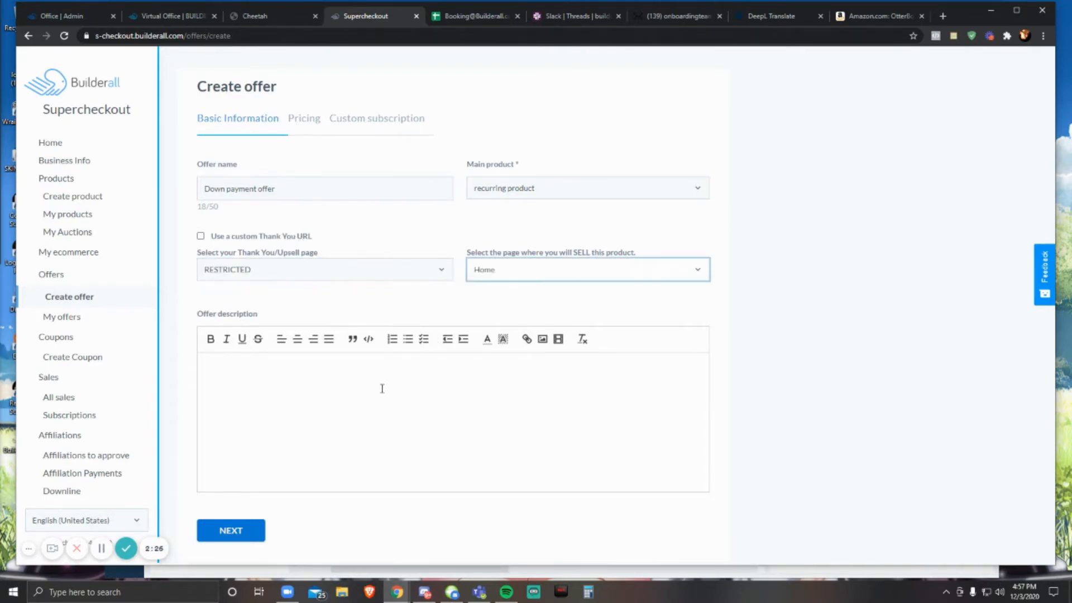
# Enter "asdfsafdgsdfg" as the offer description, keep the default pricing, and advance to the custom subscription settings.
pyautogui.click(375, 398)
pyautogui.write('asdfsafdgsdfg')
pyautogui.click(240, 533)
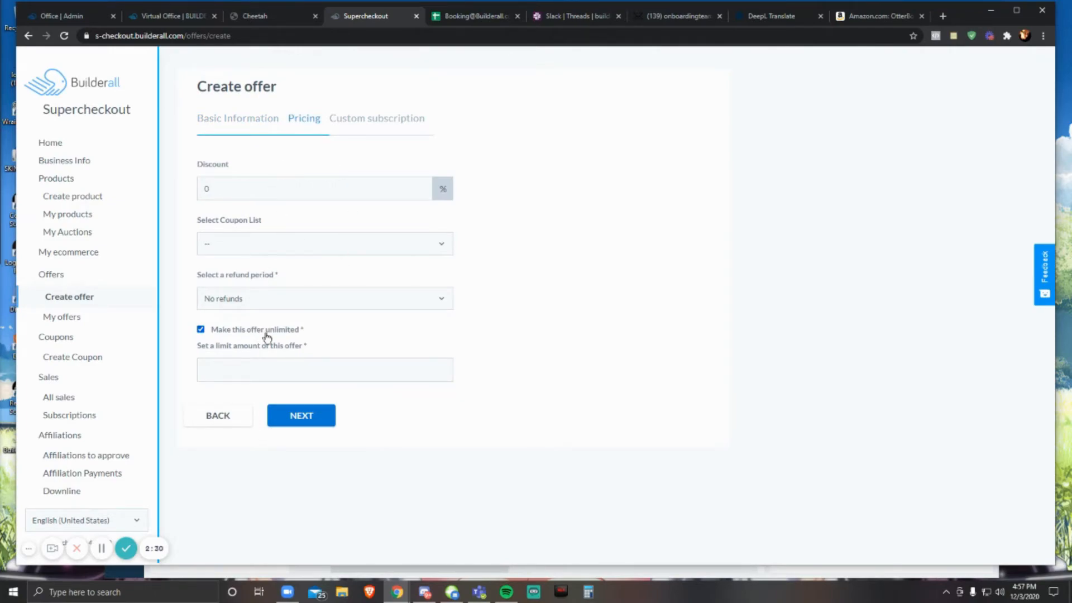
pyautogui.click(300, 415)
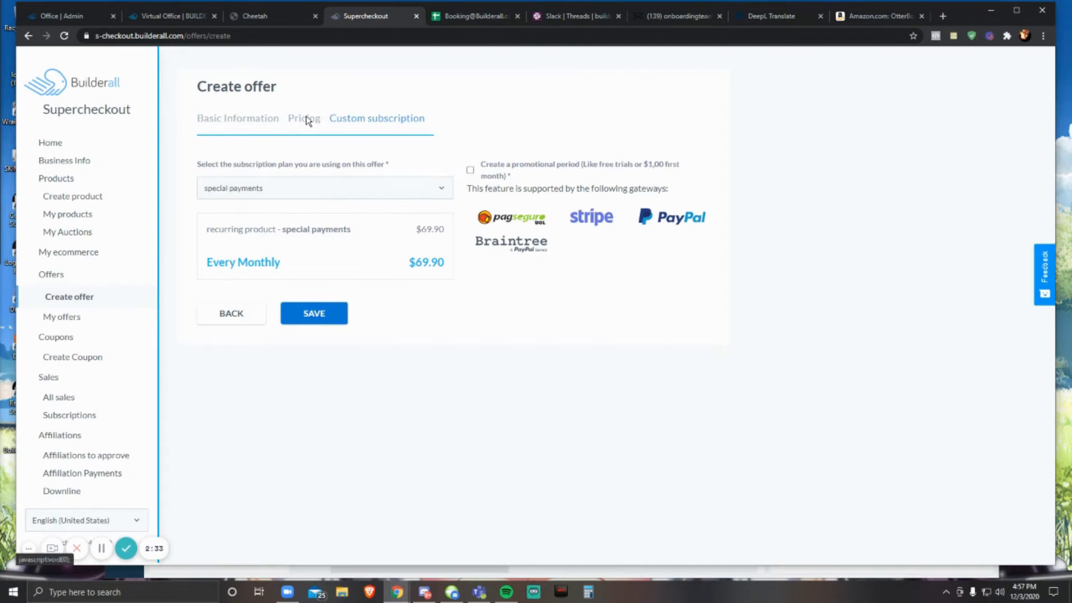
# Recheck the offer's pricing settings without changes, return to the custom subscription settings and review the subscription plan choices.
pyautogui.click(238, 310)
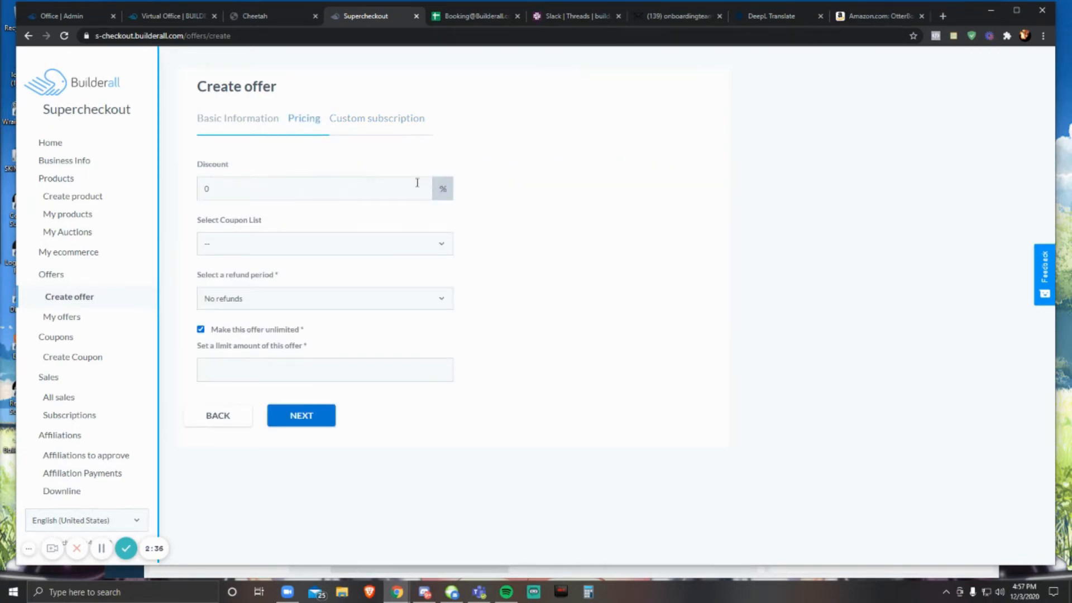
pyautogui.click(304, 415)
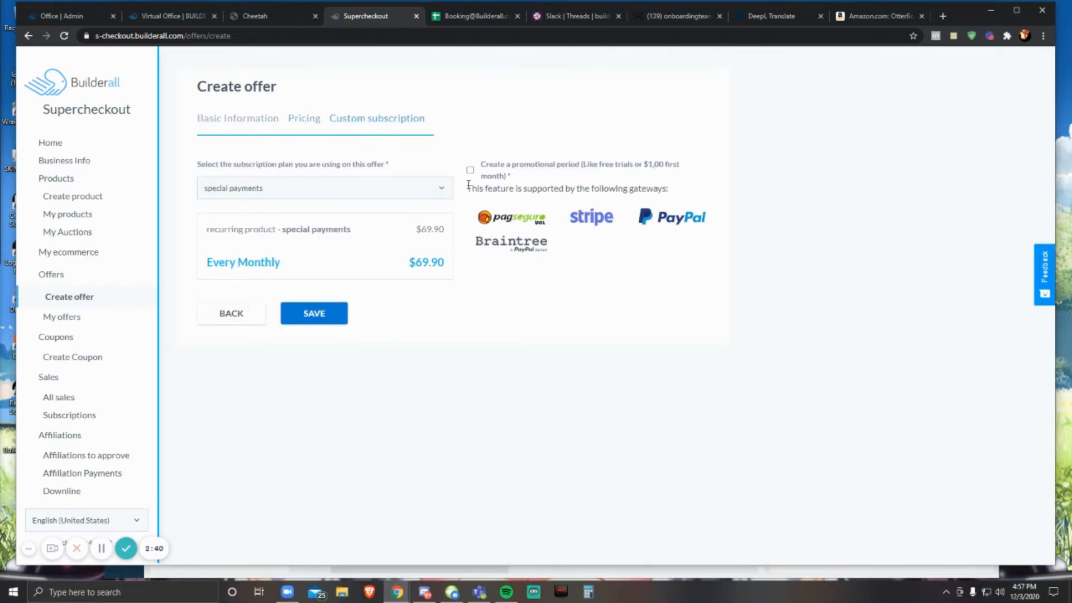
pyautogui.click(405, 192)
pyautogui.click(438, 148)
# Add a promotional period to the offer, lasting 1 month with a promotional value of 1.00.
pyautogui.click(470, 171)
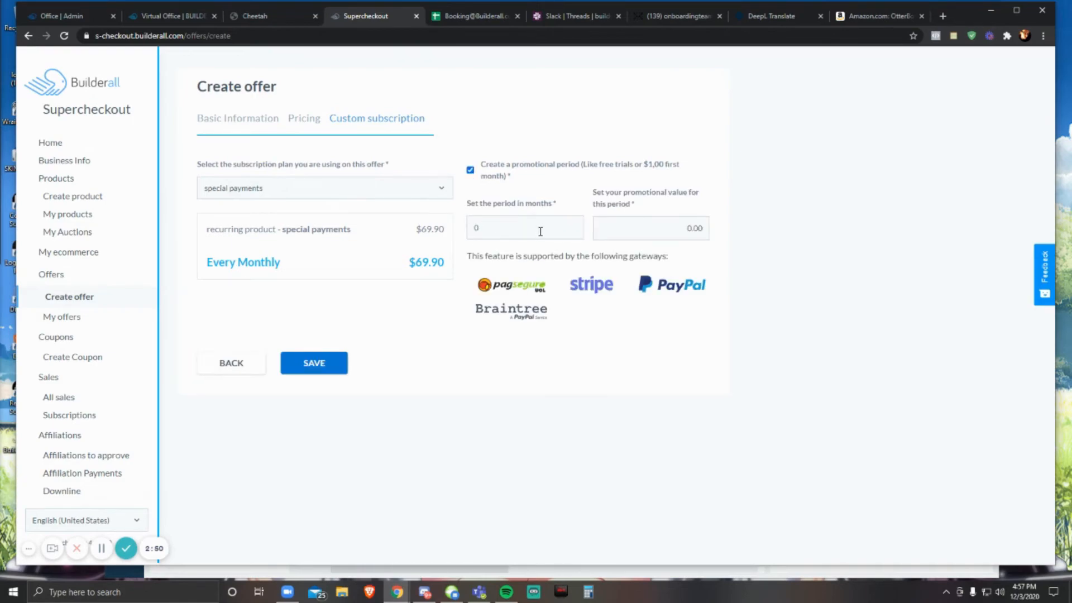
pyautogui.moveTo(541, 231); pyautogui.dragTo(471, 227)
pyautogui.write('1')
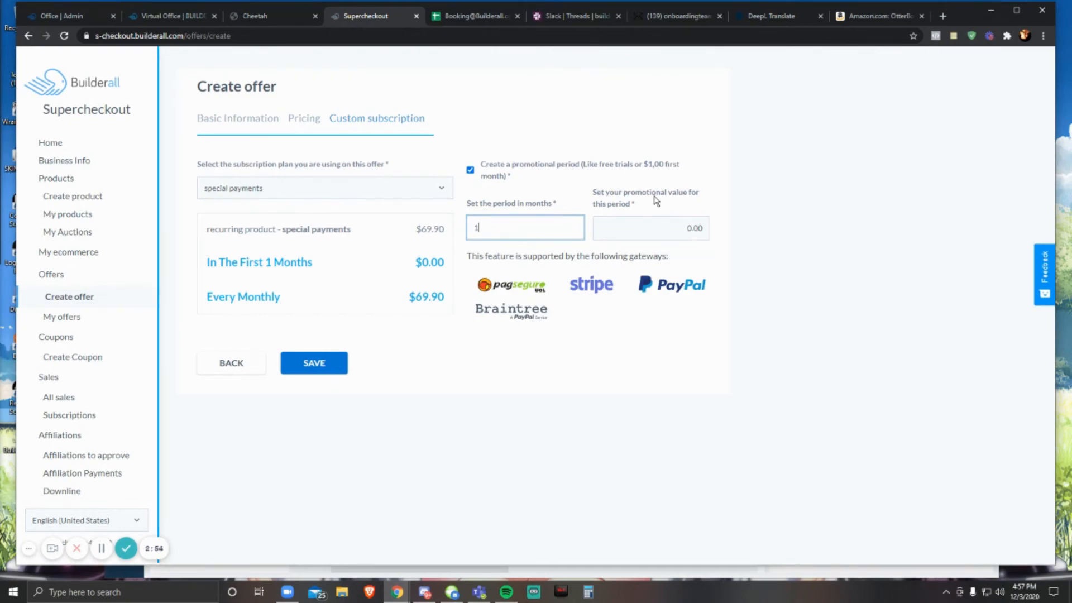
pyautogui.click(692, 234)
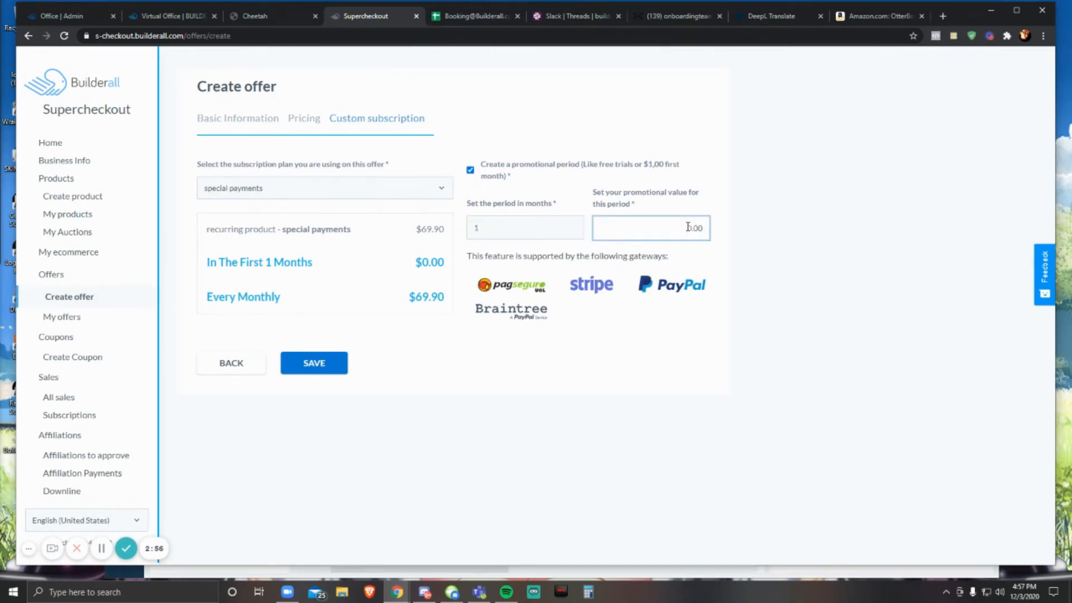
pyautogui.moveTo(688, 226); pyautogui.dragTo(705, 226)
pyautogui.write('0.01')
pyautogui.write('00')
pyautogui.click(485, 235)
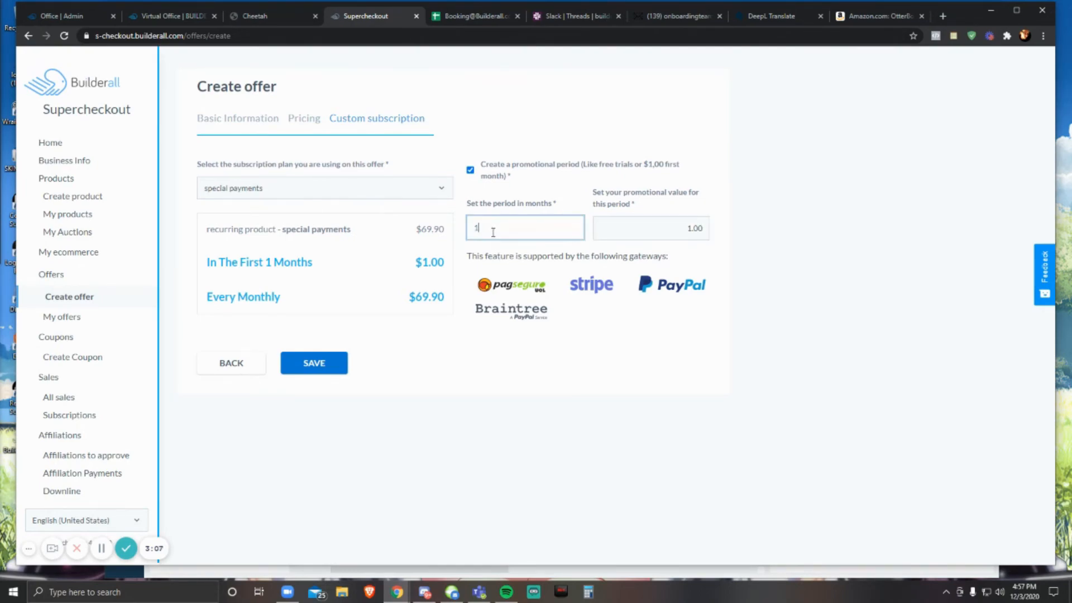
pyautogui.click(658, 222)
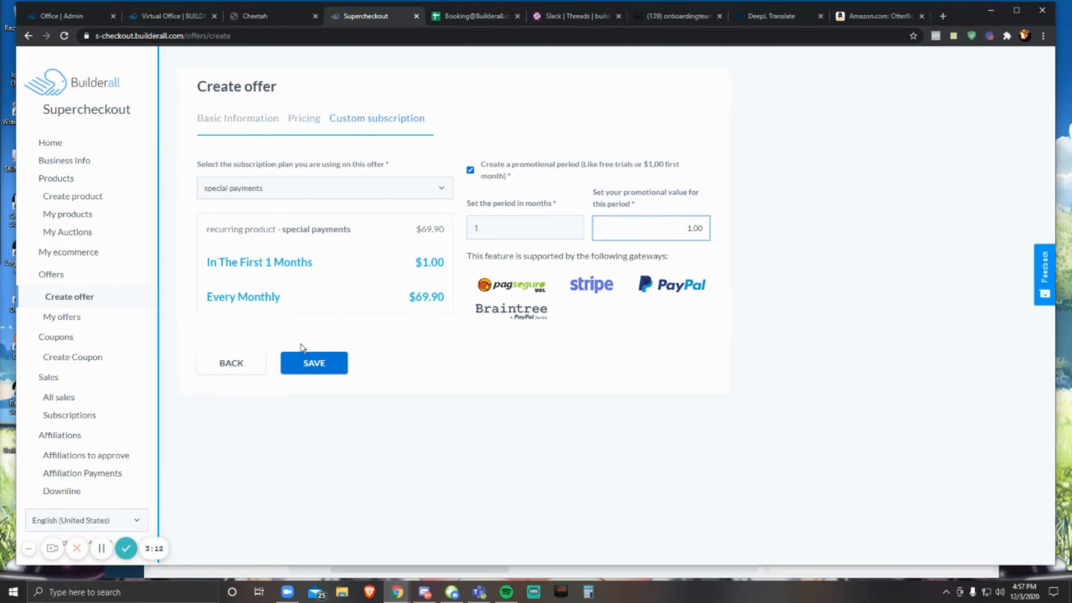
# Check the promotional and regular monthly price lines in the subscription summary and save the offer.
pyautogui.moveTo(215, 269); pyautogui.dragTo(445, 258)
pyautogui.moveTo(226, 300); pyautogui.dragTo(441, 298)
pyautogui.click(327, 362)
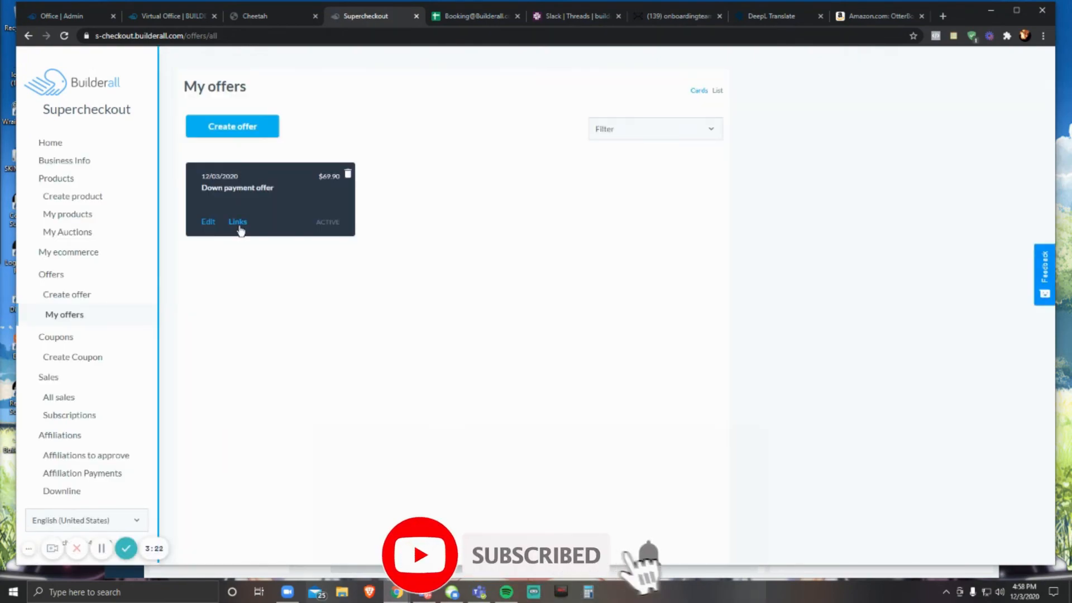
# View the Down payment offer's offer page link and checkout URL, and close the links panel.
pyautogui.click(237, 223)
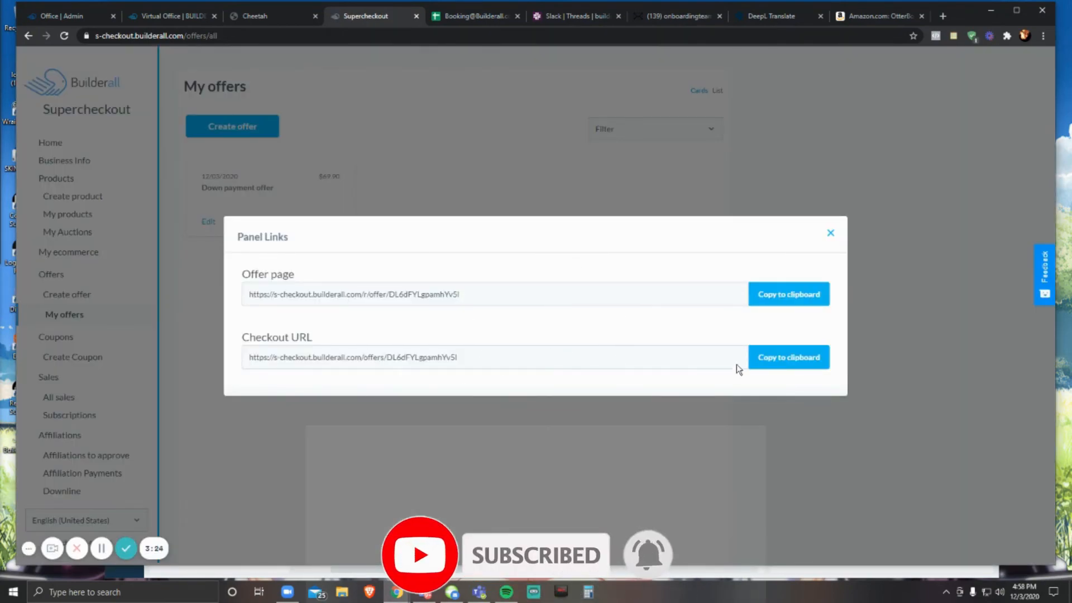
pyautogui.click(829, 232)
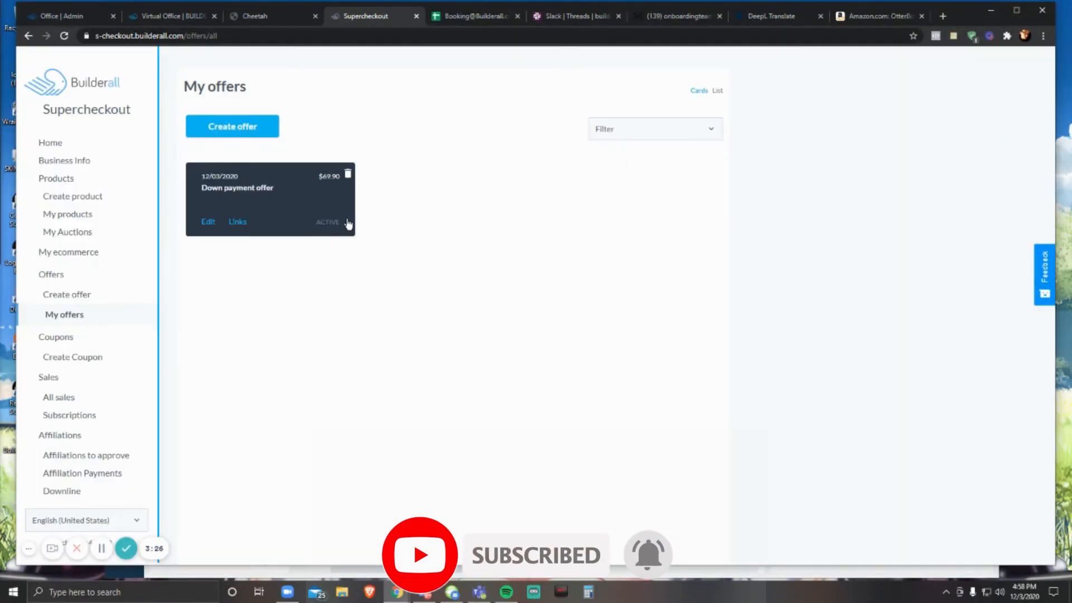